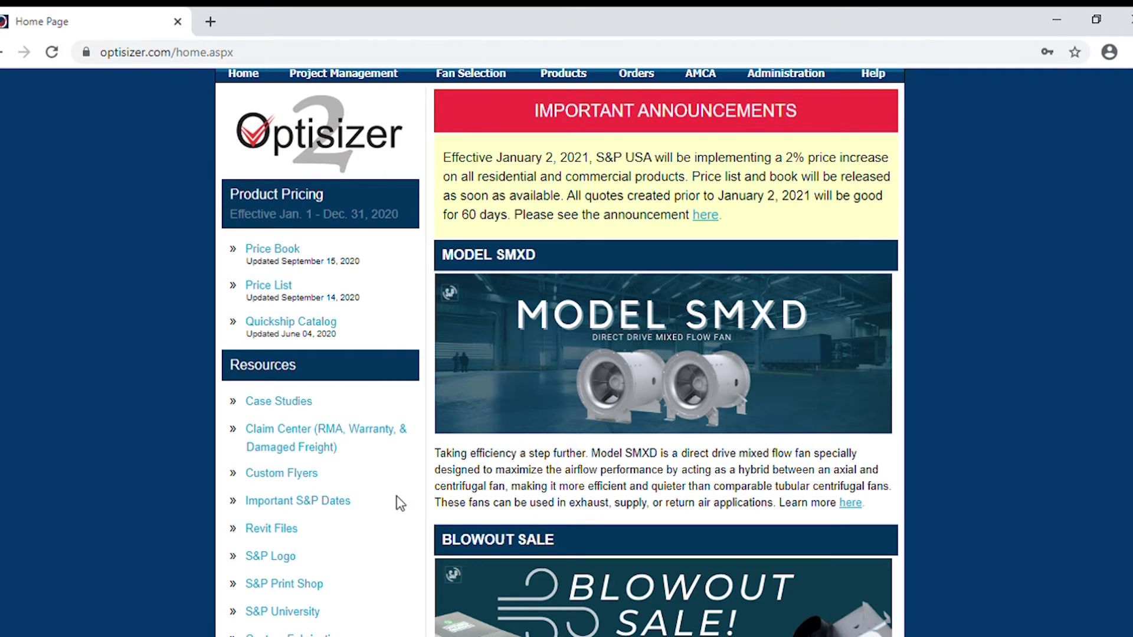
pyautogui.scroll(2, 408, 501)
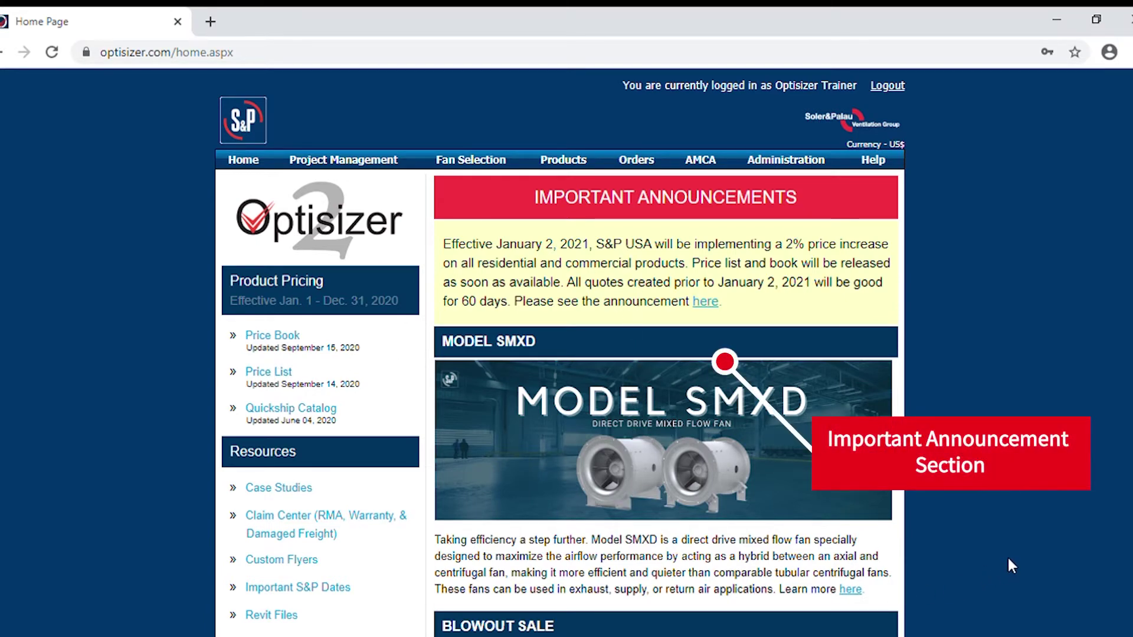
pyautogui.scroll(-4, 1008, 560)
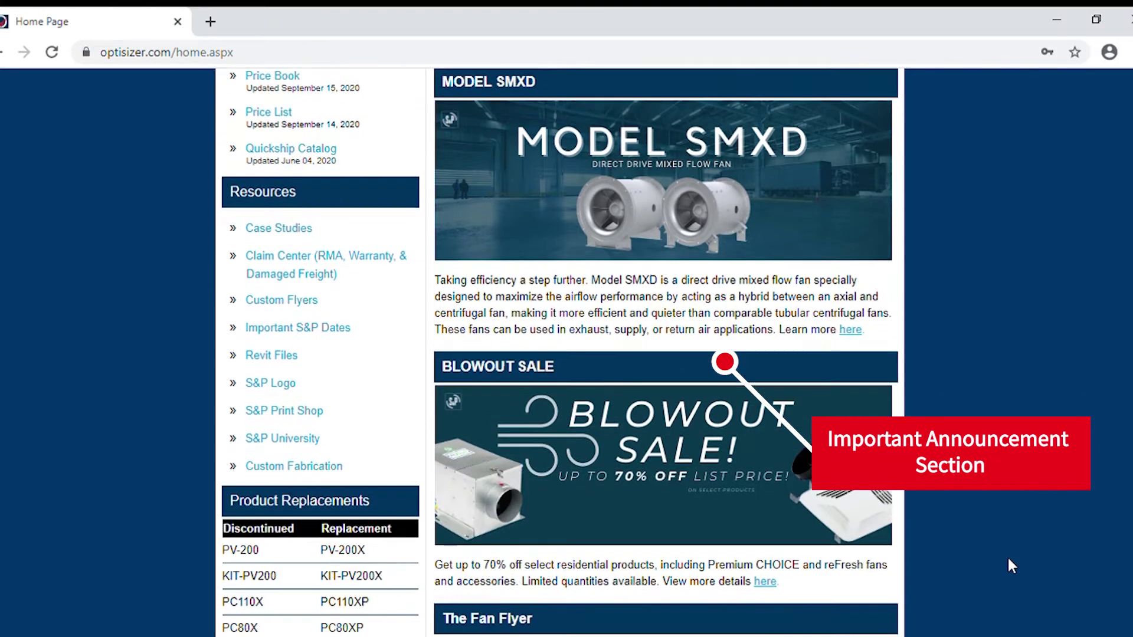
pyautogui.scroll(-4, 1008, 559)
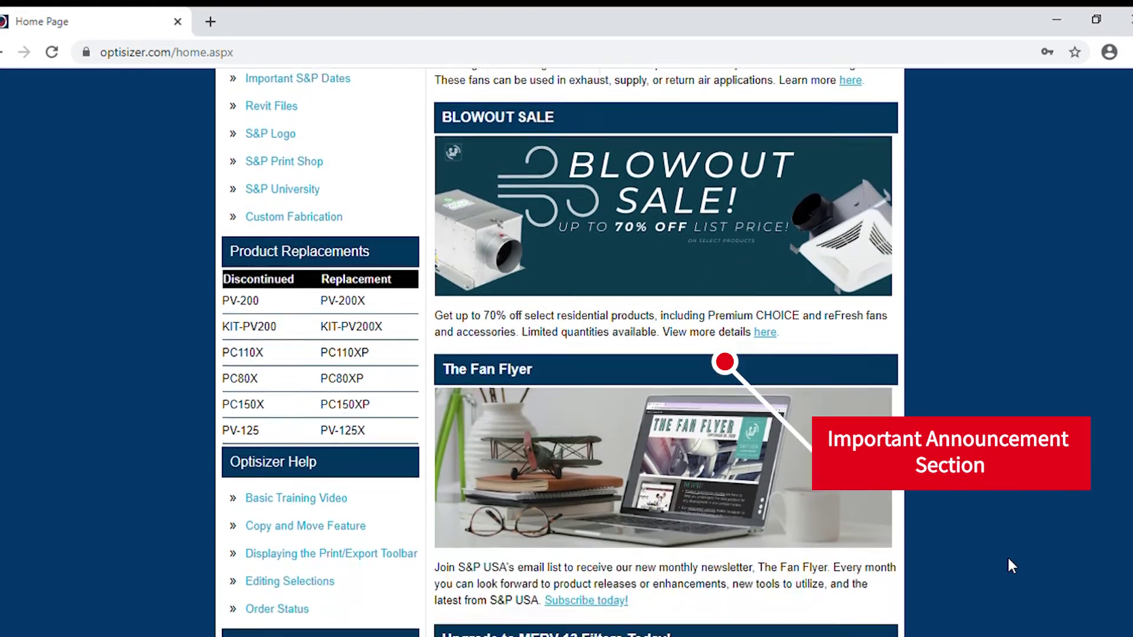
pyautogui.scroll(-3, 1008, 560)
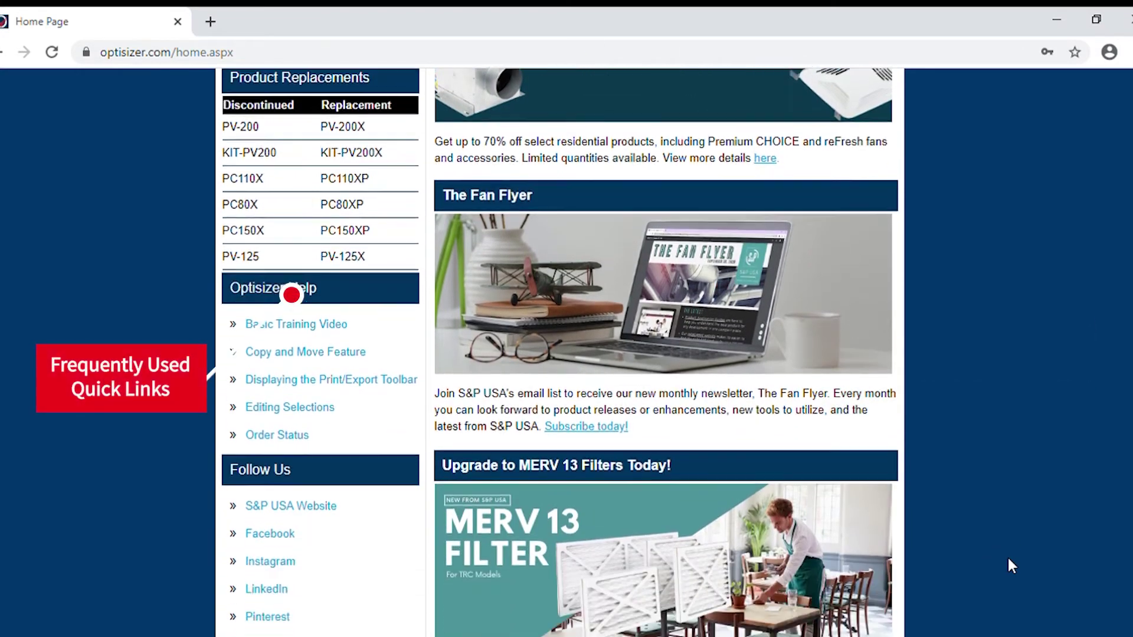
pyautogui.scroll(11, 1007, 561)
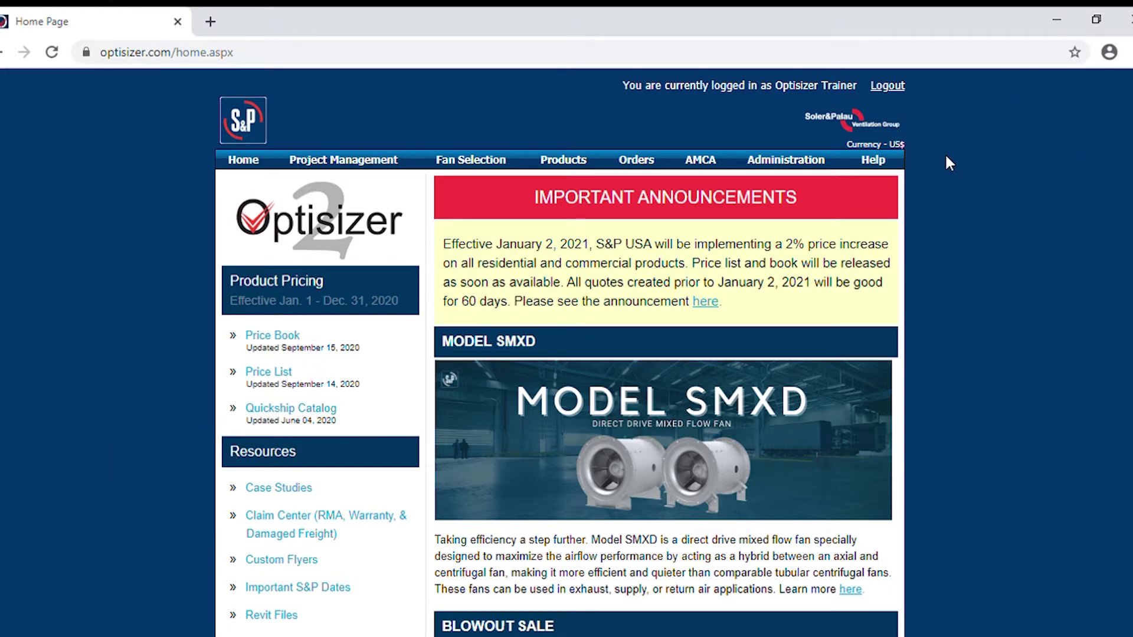
pyautogui.moveTo(891, 160)
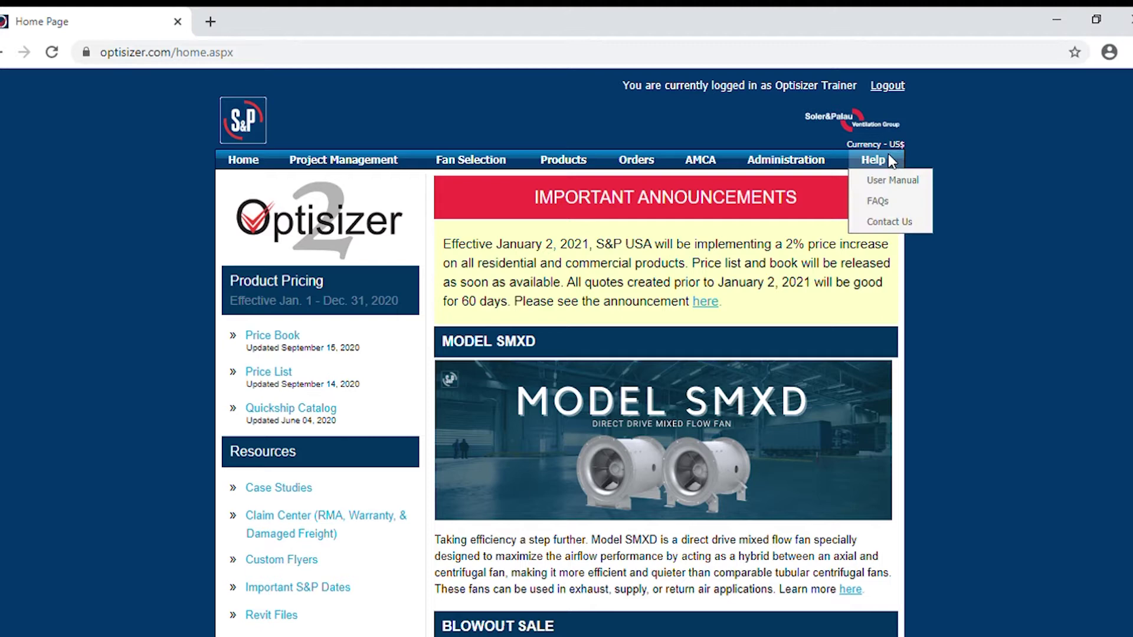
pyautogui.moveTo(836, 162)
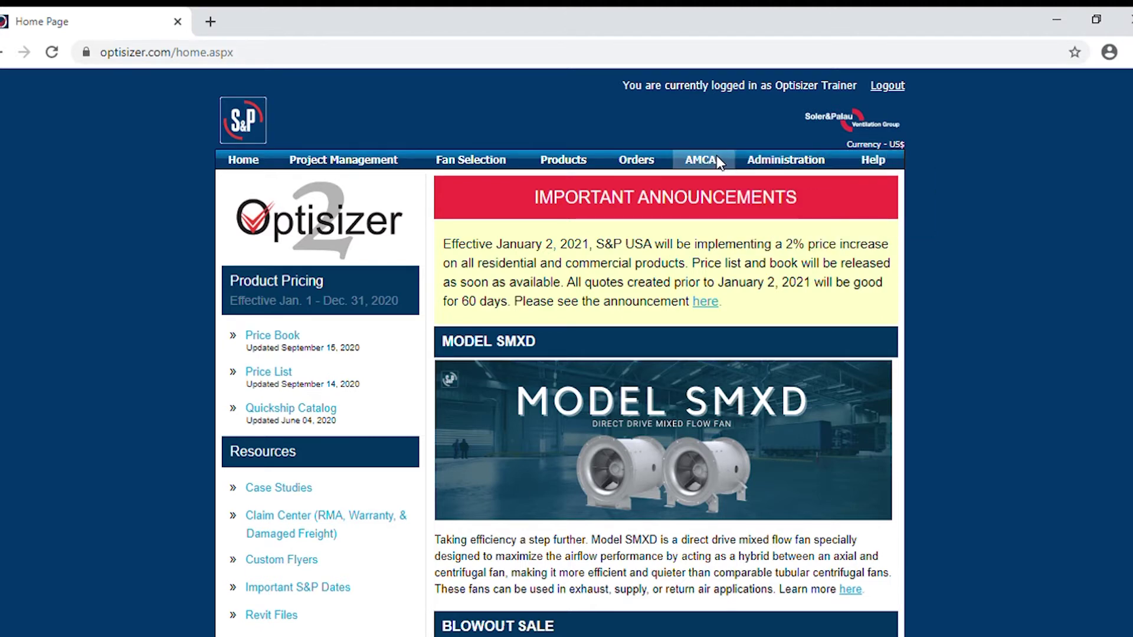
pyautogui.moveTo(583, 157)
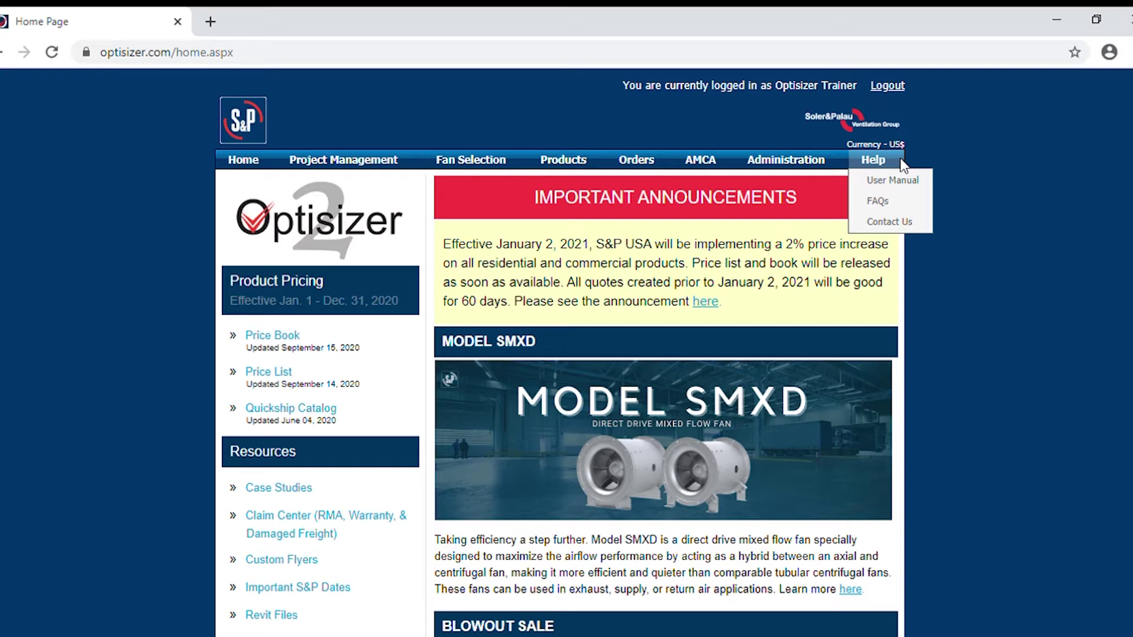
# Open the Contact Us page from the Help menu.
pyautogui.click(898, 221)
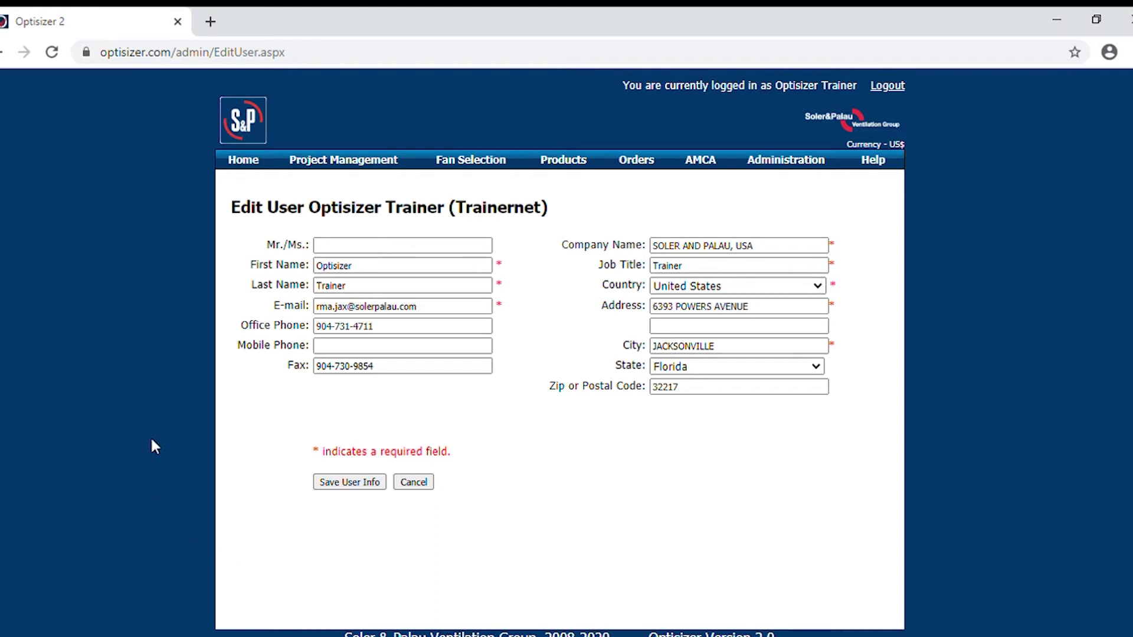
pyautogui.moveTo(813, 157)
pyautogui.moveTo(784, 165)
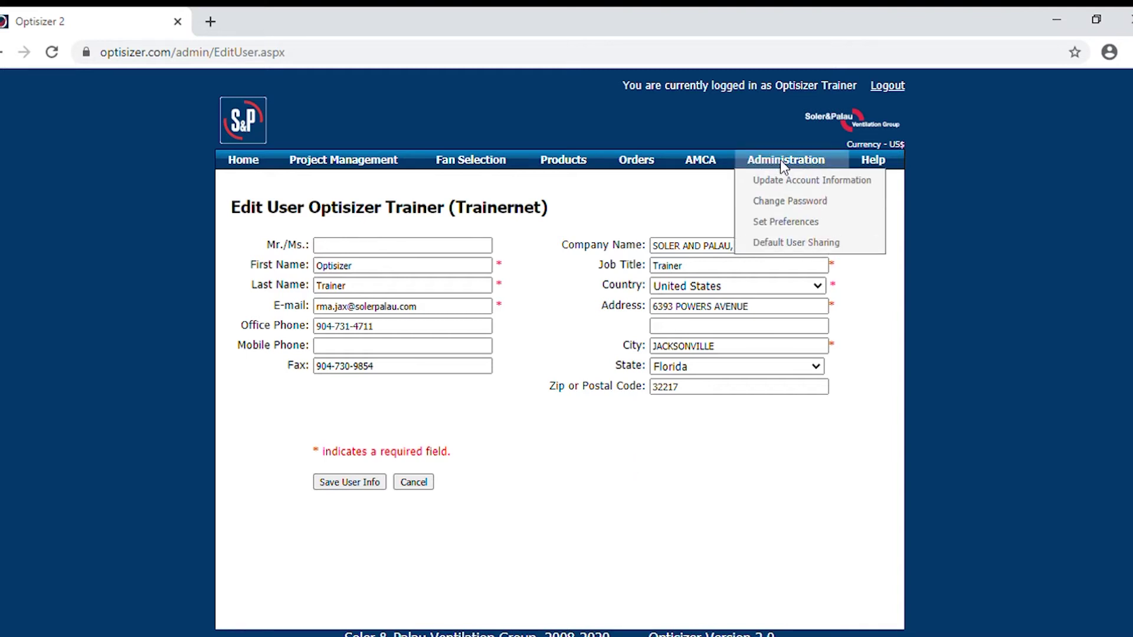
# Save user preferences with CFM, in W.G., HP, Fahrenheit units and Public sharing.
pyautogui.click(832, 227)
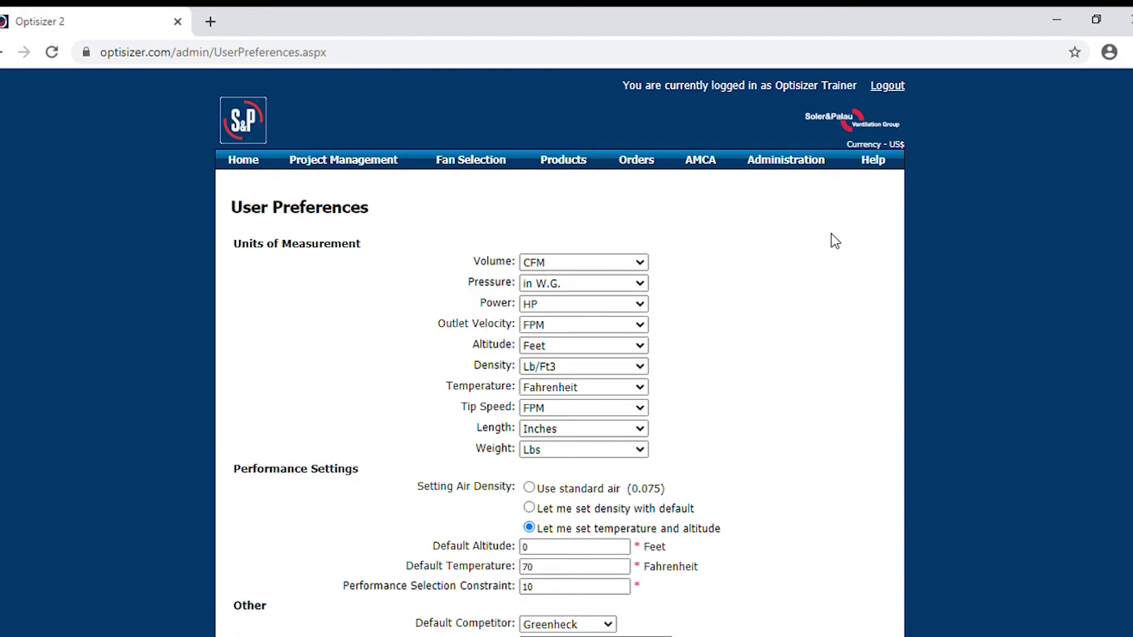
pyautogui.scroll(-1, 813, 344)
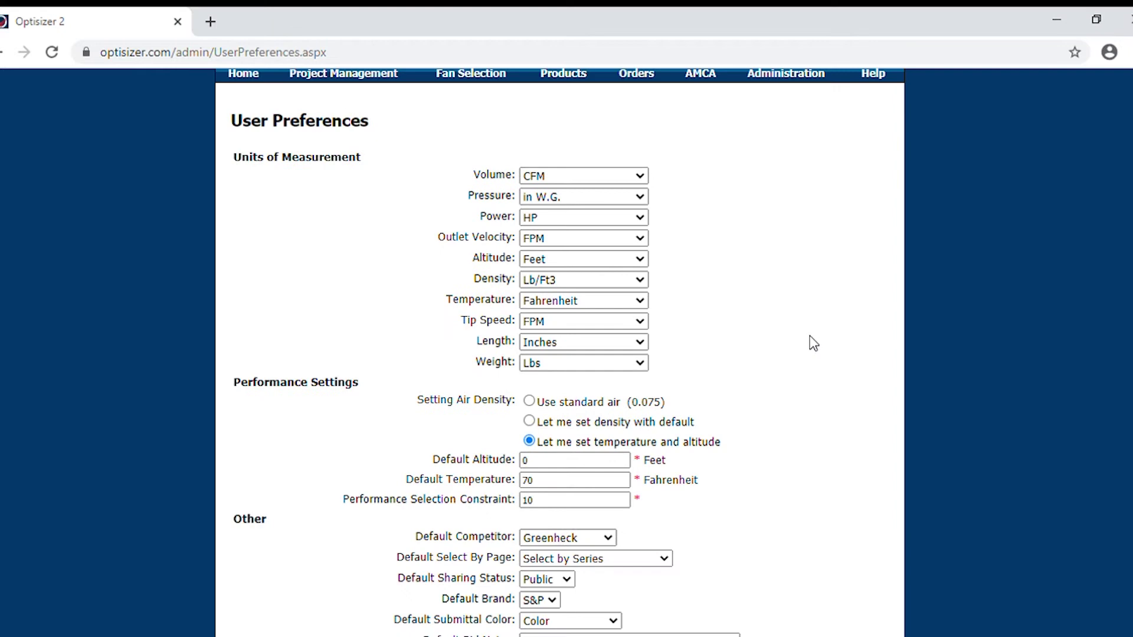
pyautogui.scroll(-1, 813, 343)
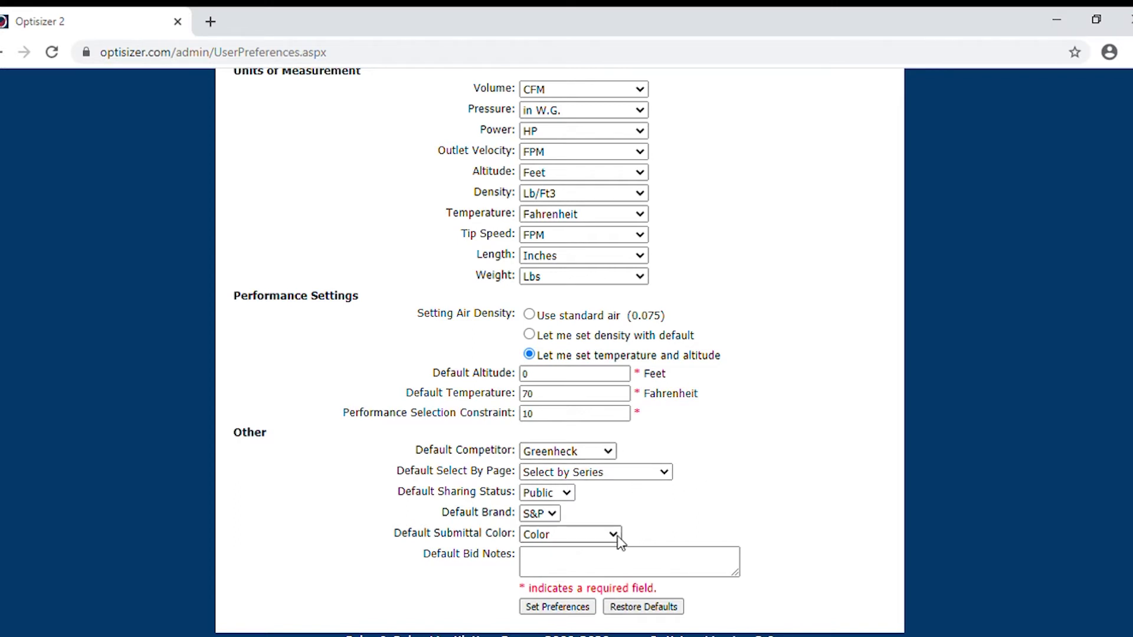
pyautogui.click(562, 613)
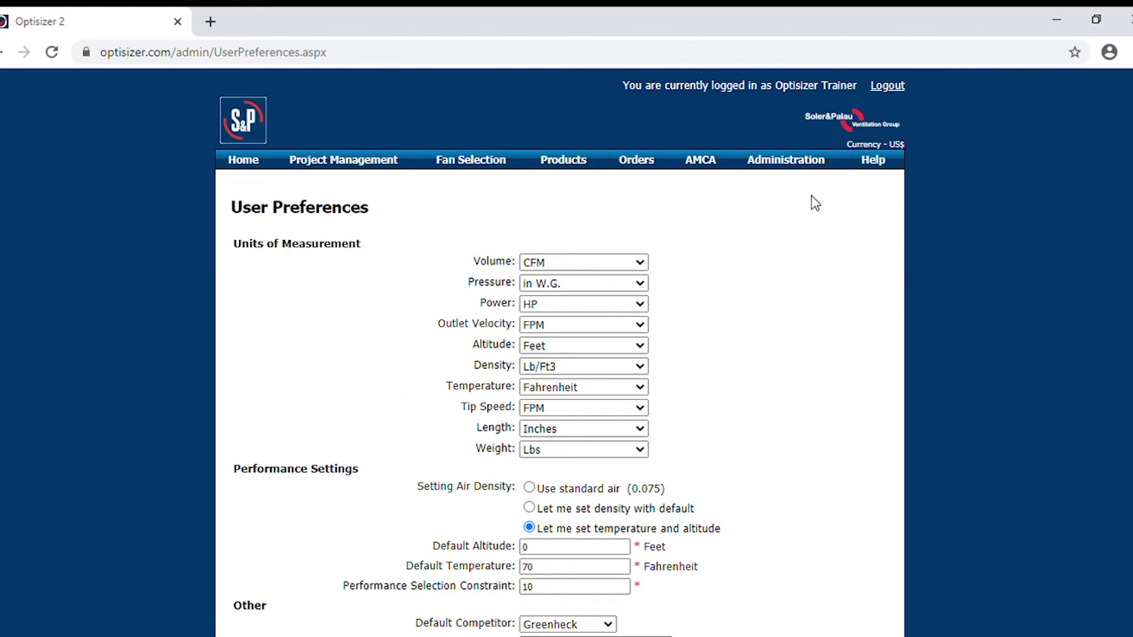
pyautogui.click(773, 240)
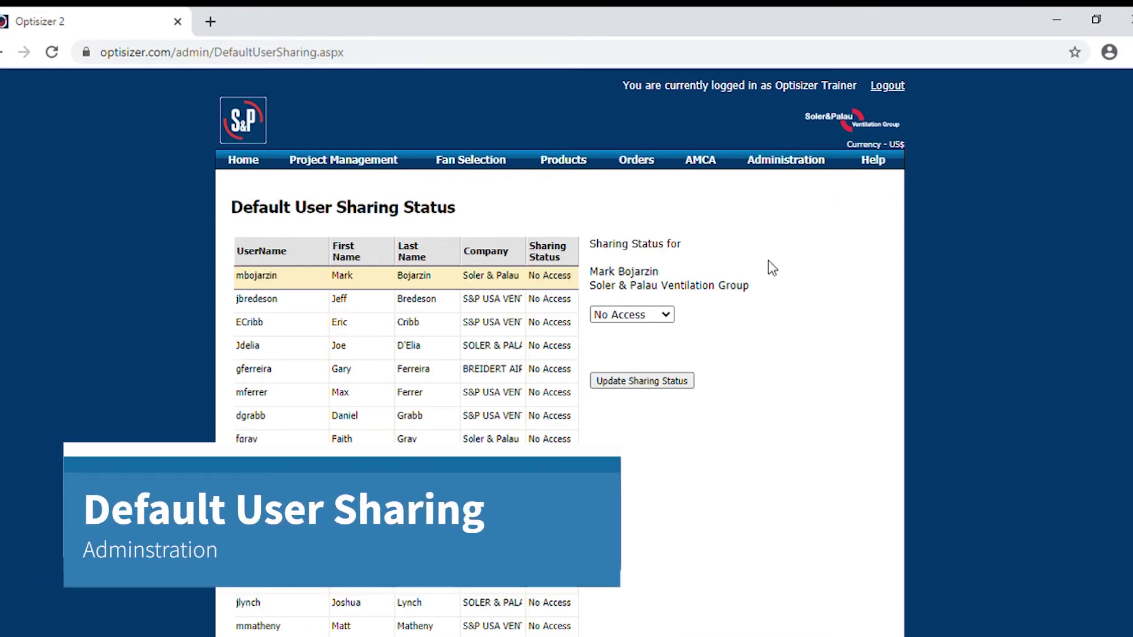
pyautogui.moveTo(788, 166)
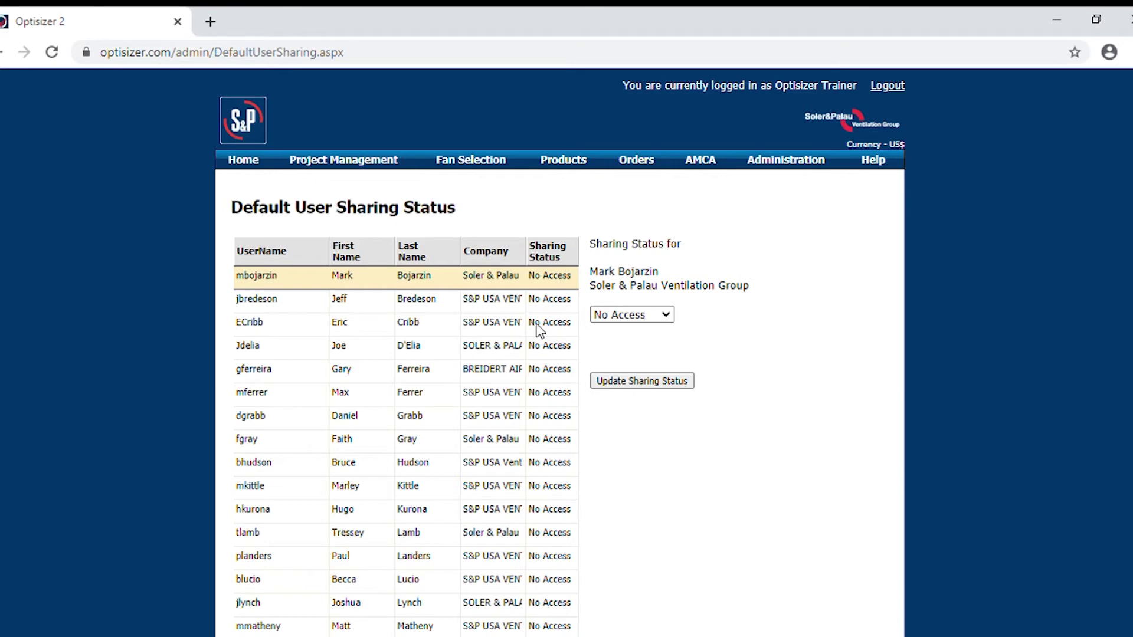
pyautogui.click(447, 325)
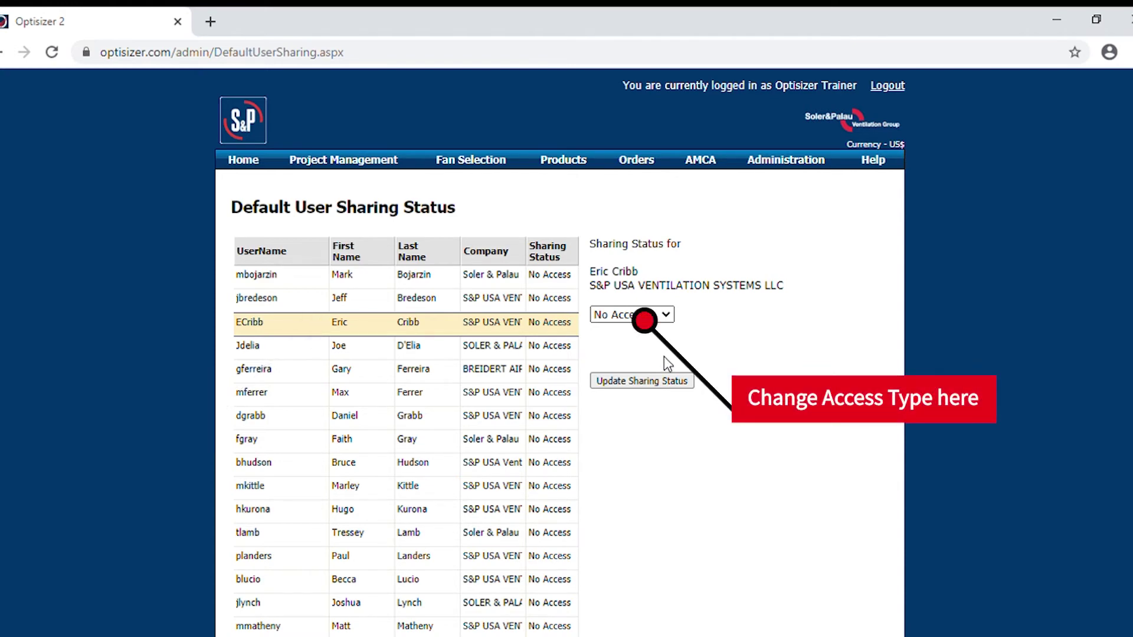
pyautogui.press('Down')
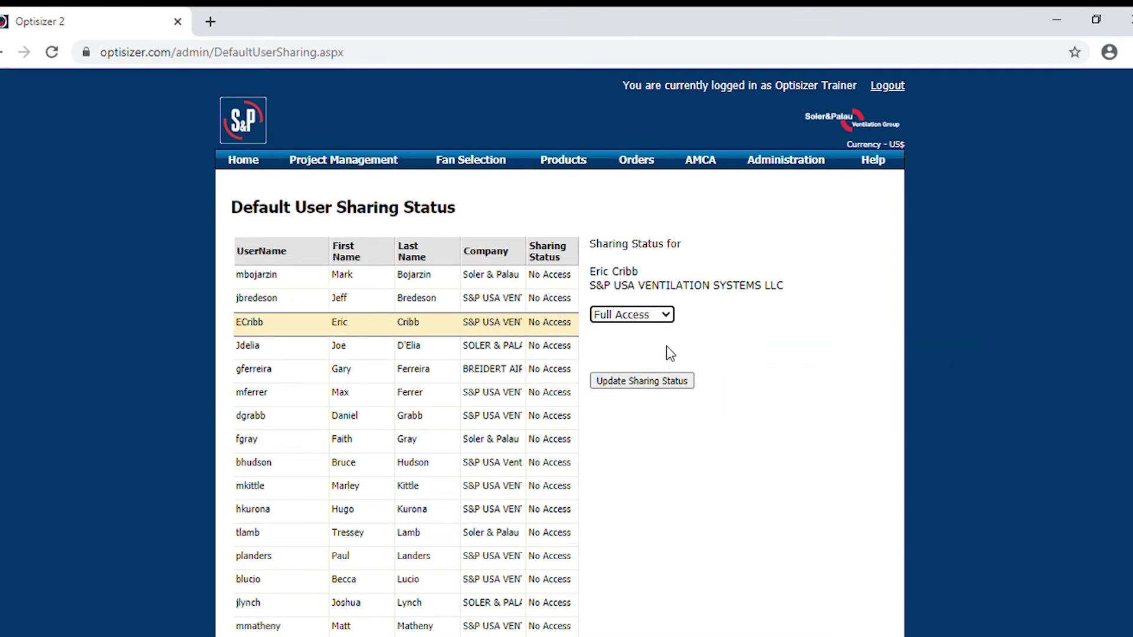
pyautogui.click(673, 380)
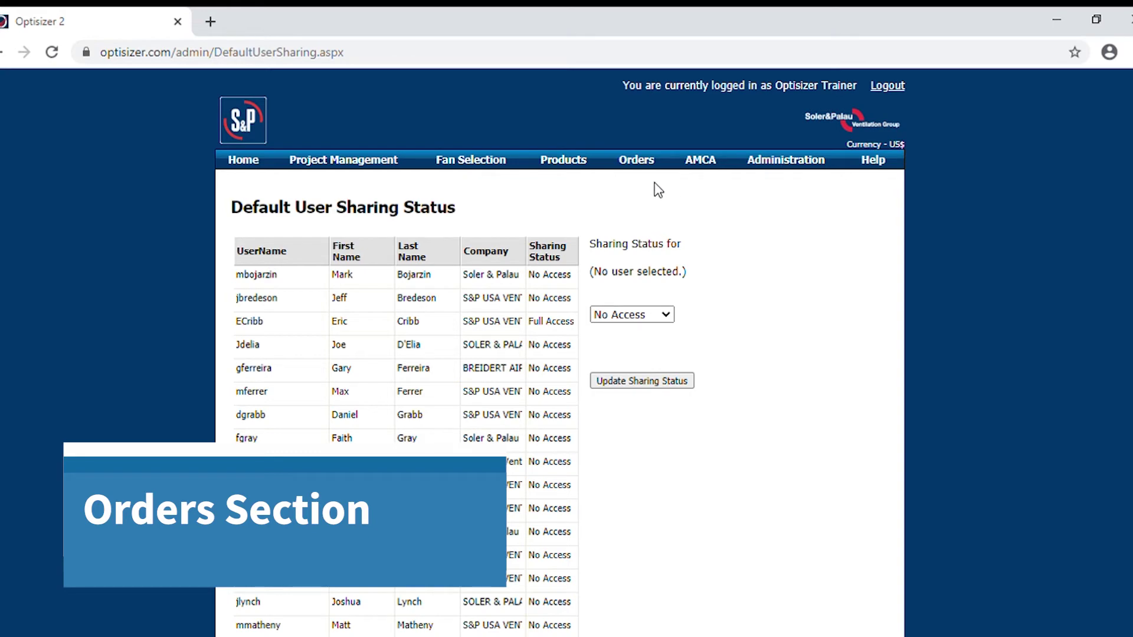
# Show the Open Orders list with its two $0.00 orders.
pyautogui.moveTo(647, 164)
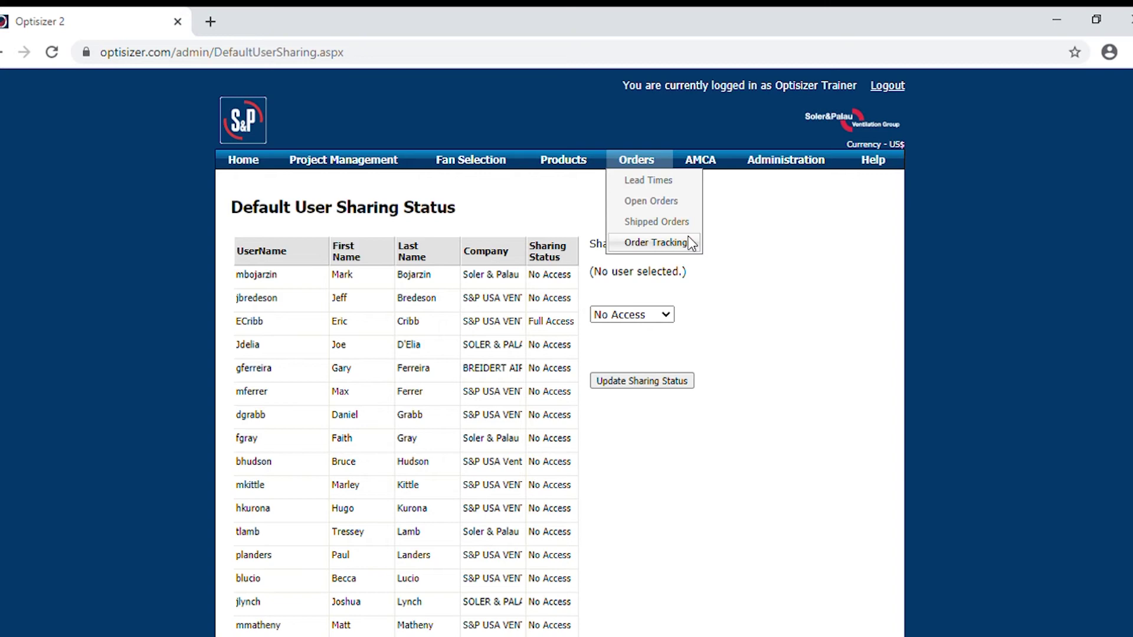
pyautogui.click(651, 201)
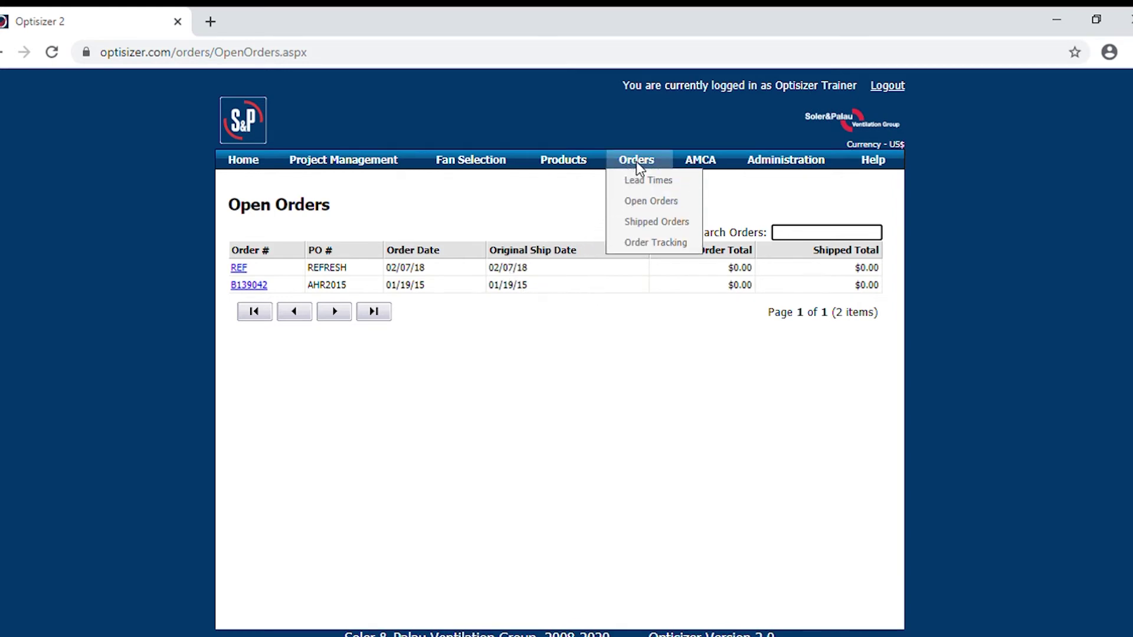
# List orders shipped after 10/9/2020 and open the first order's invoice.
pyautogui.click(642, 228)
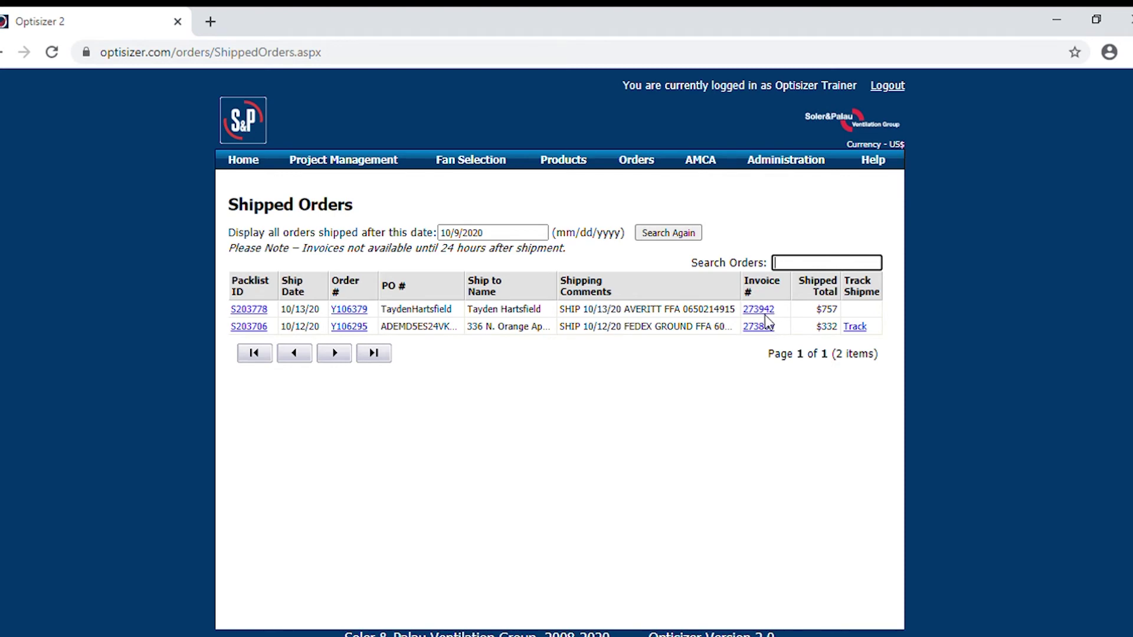
pyautogui.click(760, 313)
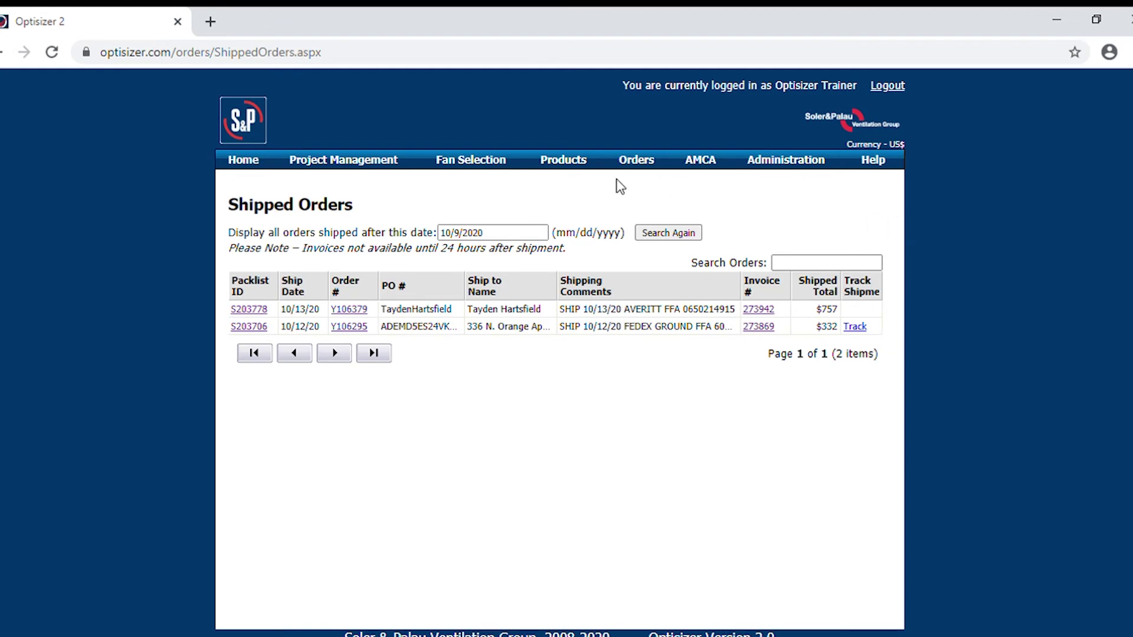
# Browse Centrifugal Roof & Sidewall Ventilators and open the KSF Replacement Parts document.
pyautogui.moveTo(555, 165)
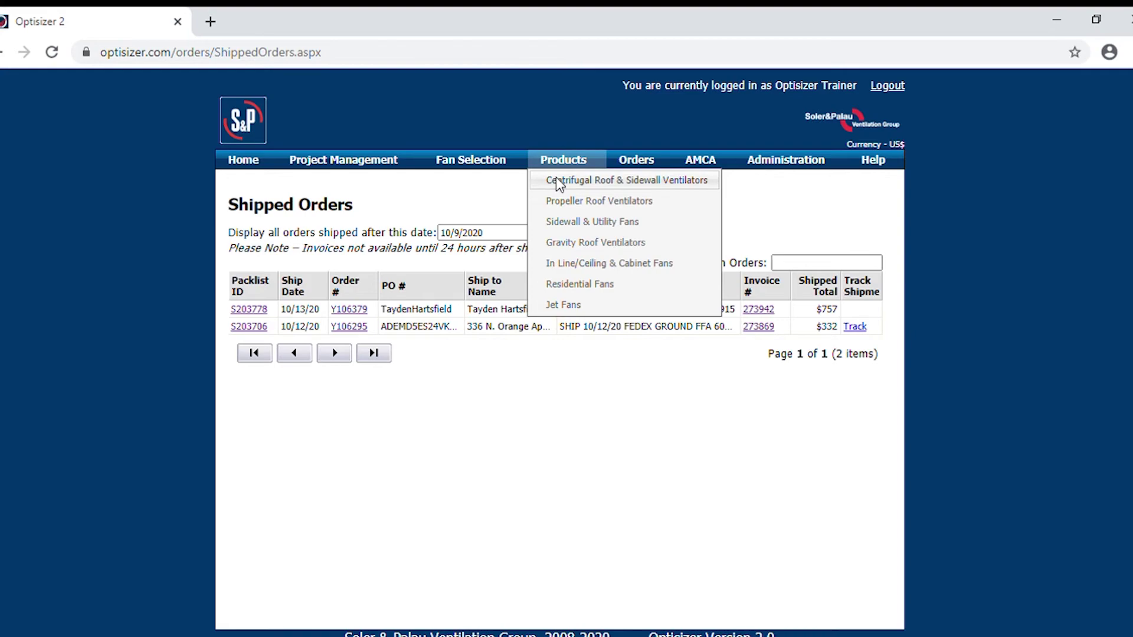
pyautogui.click(557, 181)
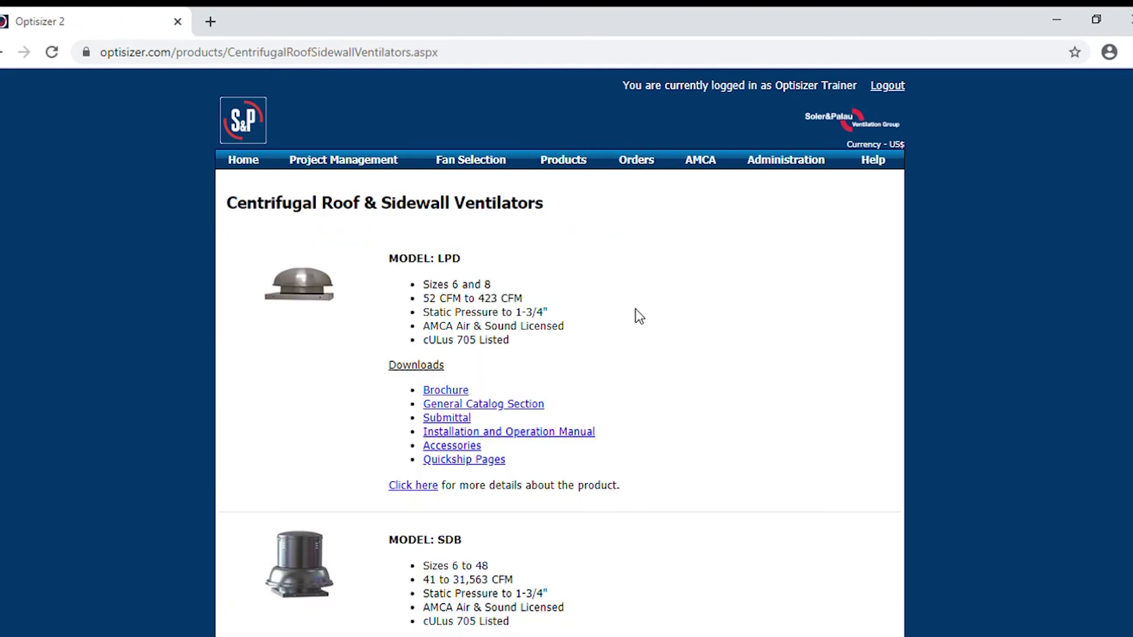
pyautogui.scroll(-12, 640, 404)
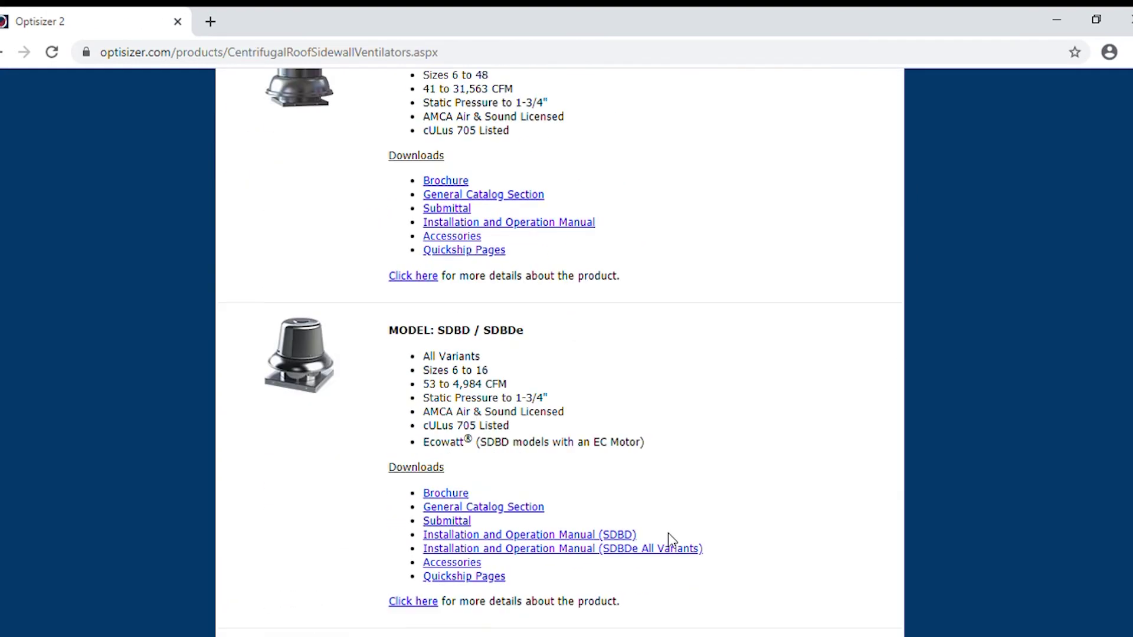
pyautogui.scroll(-20, 640, 493)
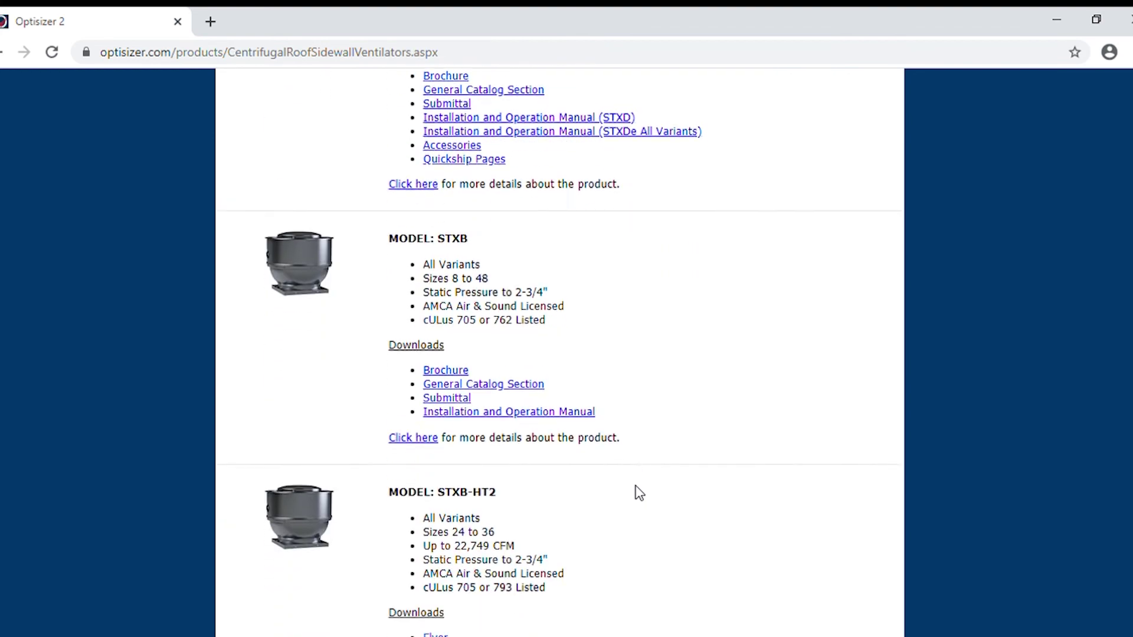
pyautogui.scroll(-8, 640, 493)
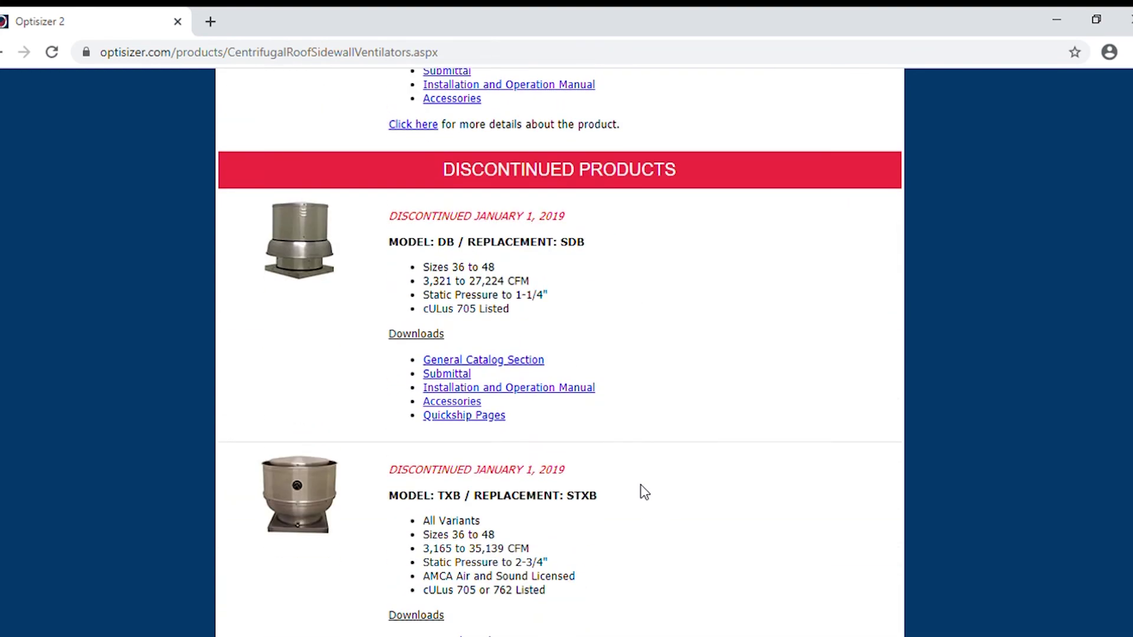
pyautogui.scroll(1, 641, 493)
pyautogui.scroll(-1, 643, 493)
pyautogui.scroll(-5, 644, 493)
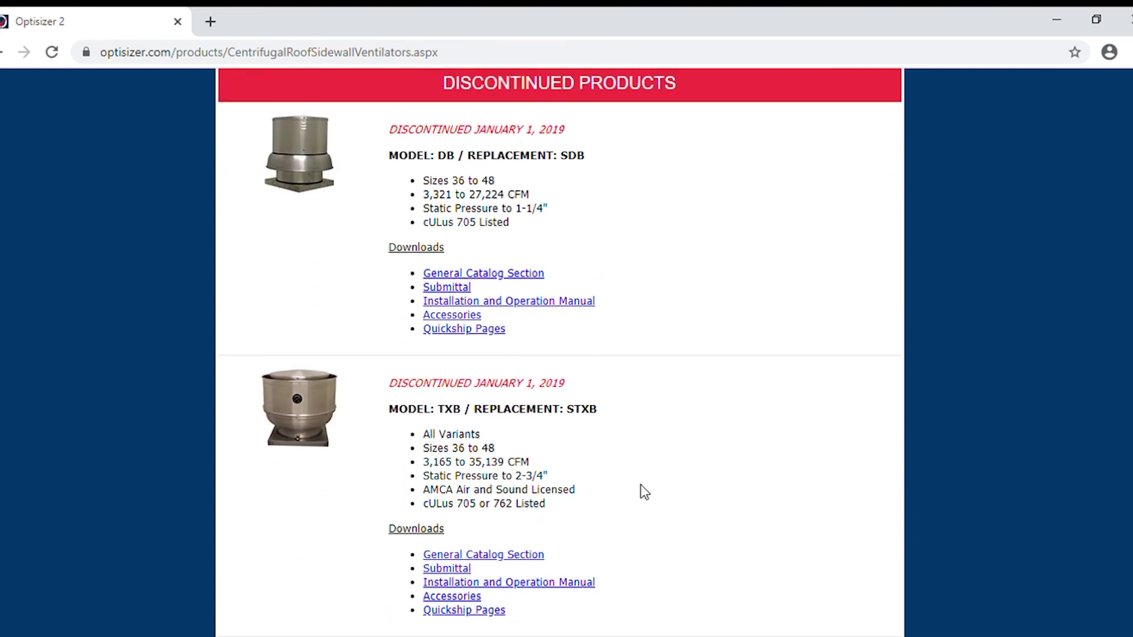
pyautogui.scroll(-1, 645, 493)
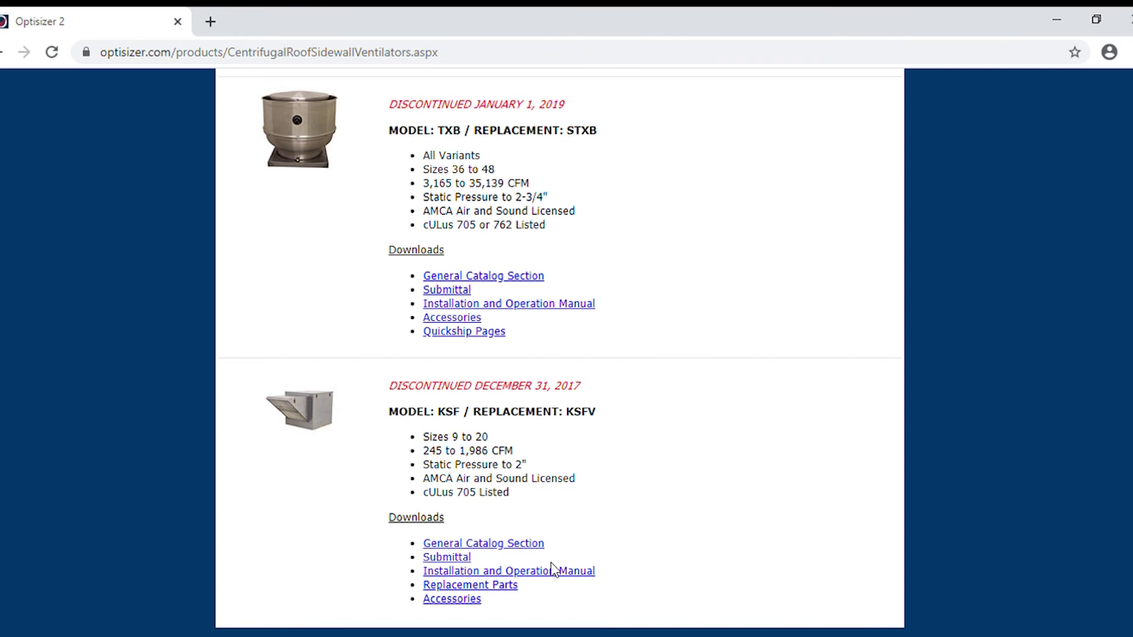
pyautogui.click(516, 588)
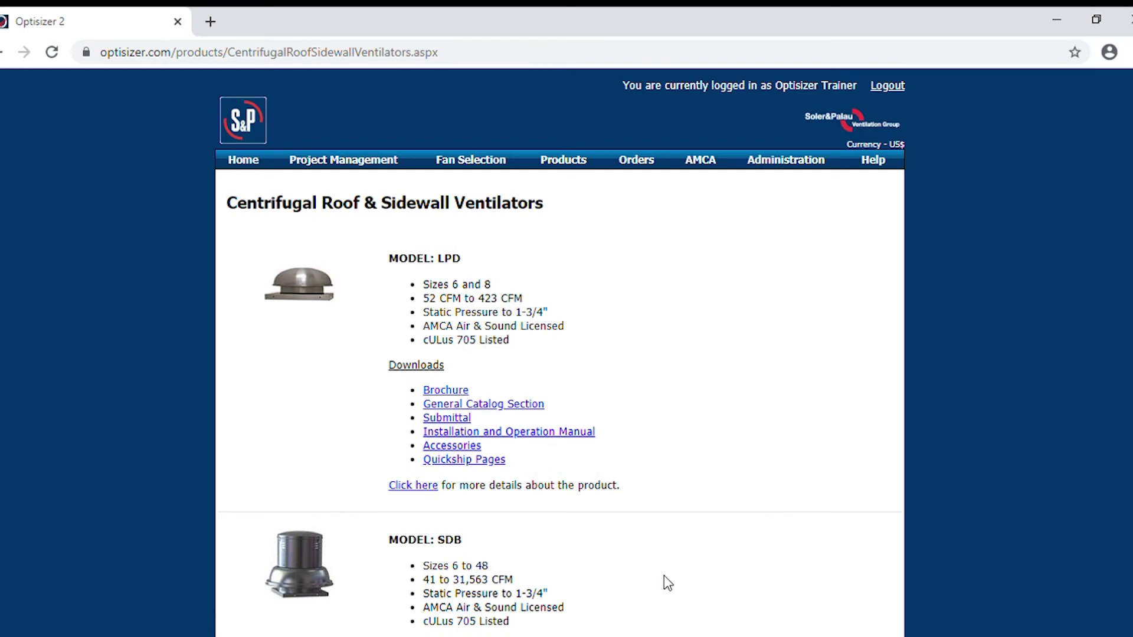
# Show the Customers page under Project Management with its nine active customers.
pyautogui.click(382, 167)
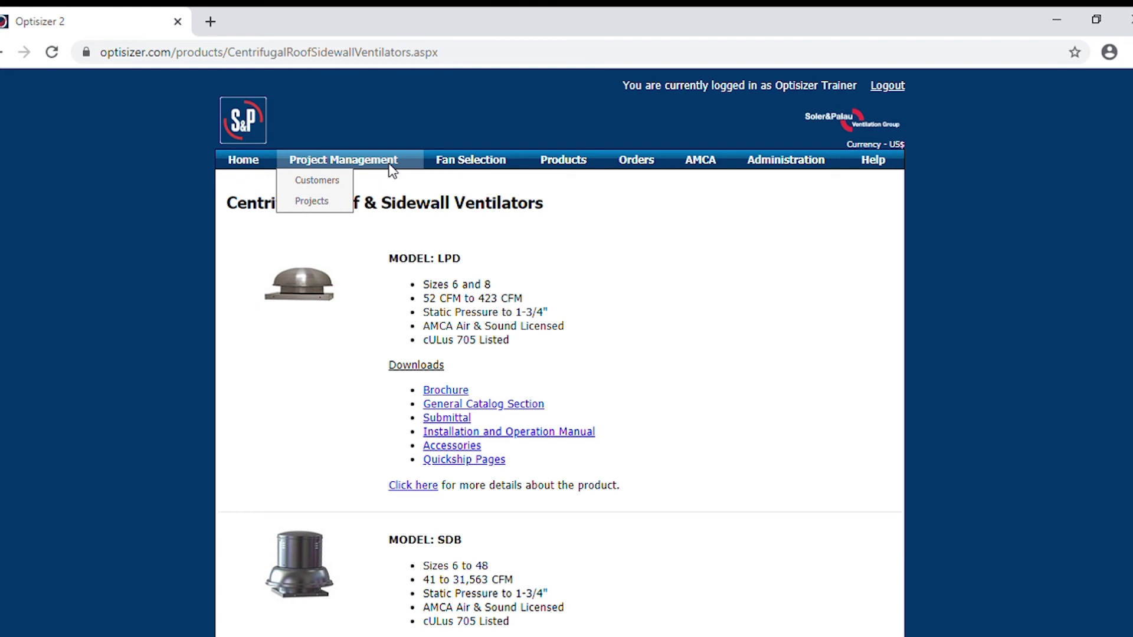
pyautogui.click(326, 180)
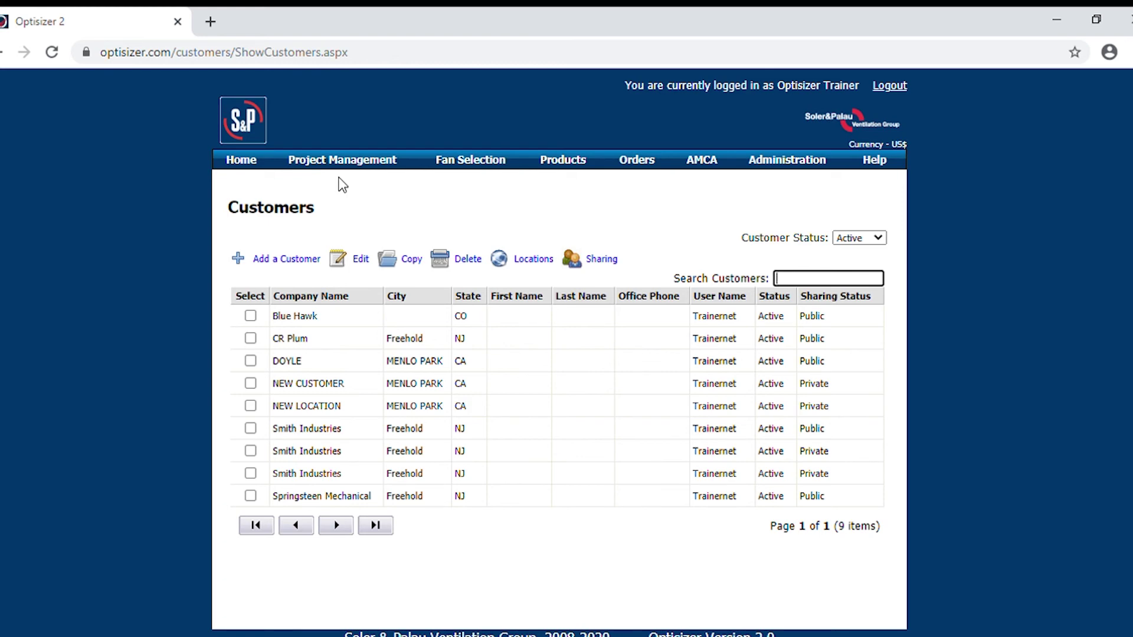
# Show the Projects page under Project Management and scroll its 15 projects.
pyautogui.moveTo(342, 163)
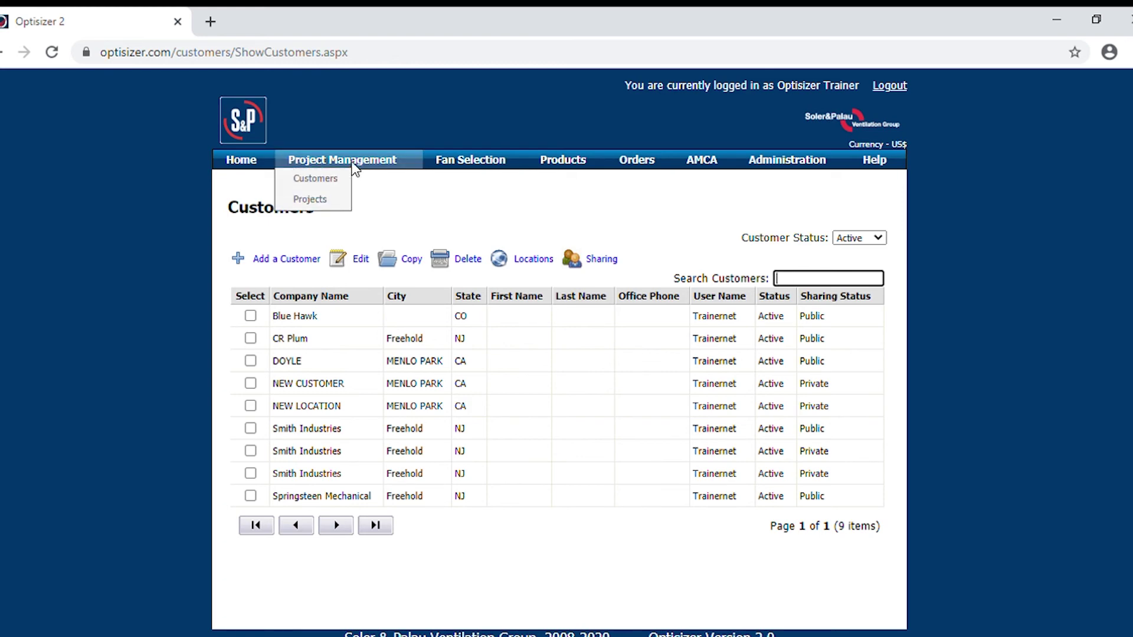
pyautogui.click(326, 198)
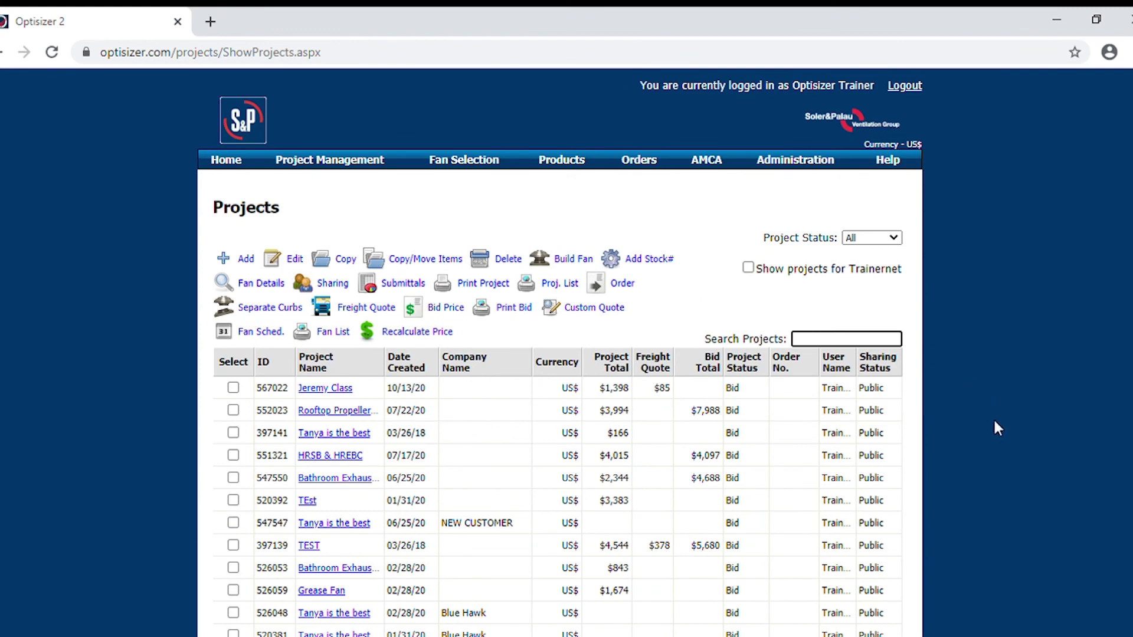
pyautogui.scroll(-3, 1040, 452)
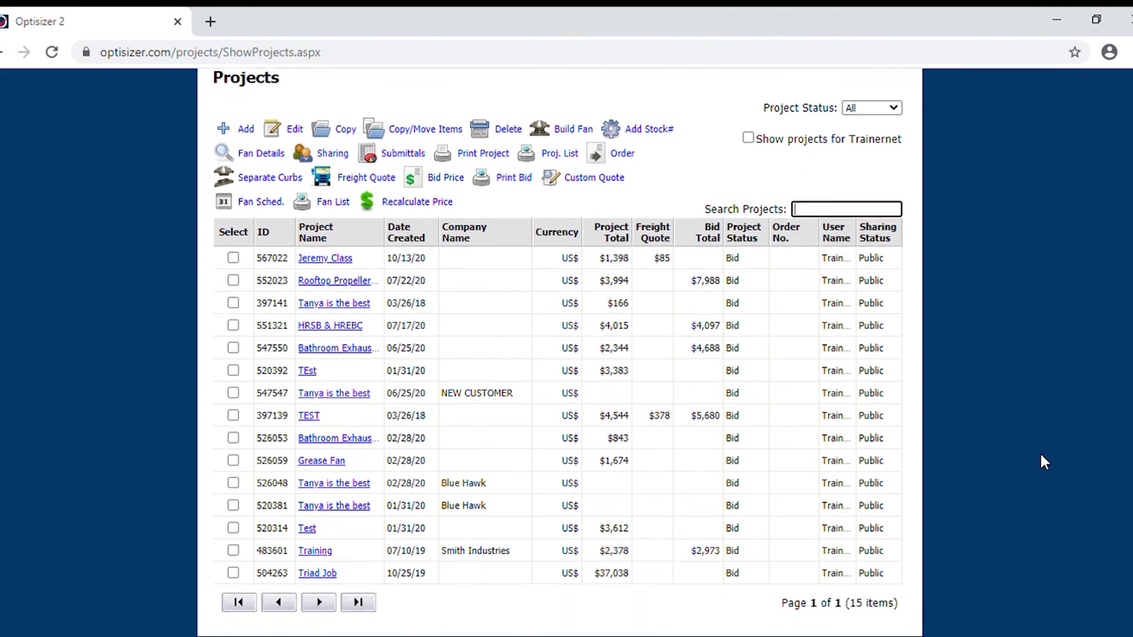